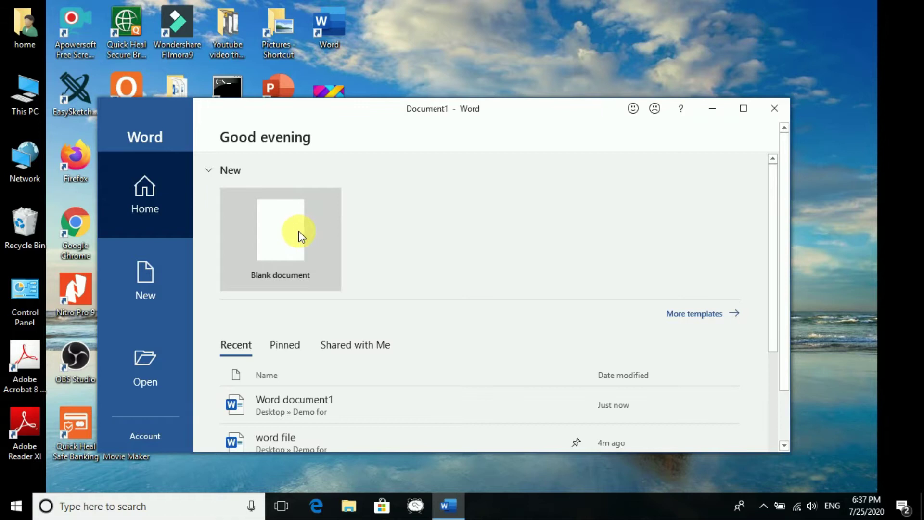
- Maximize the blank Document1 window so it fills the screen
click(751, 110)
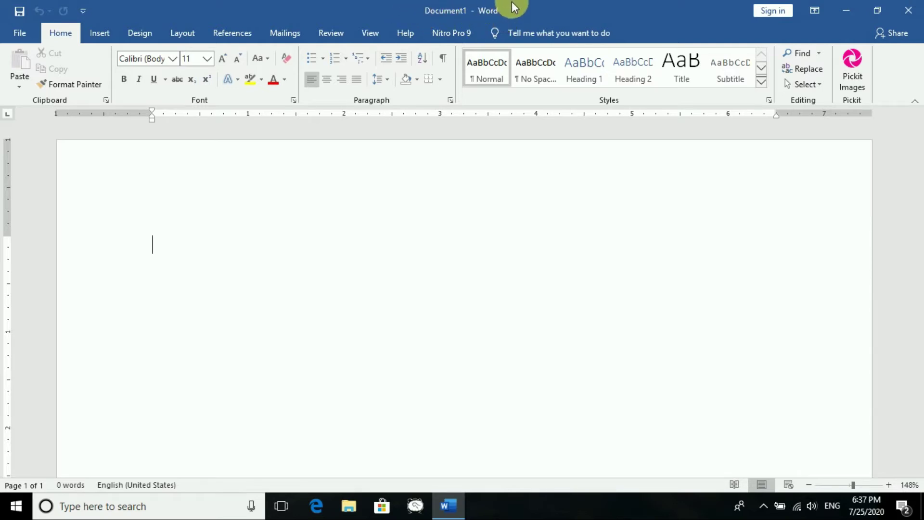
click(819, 10)
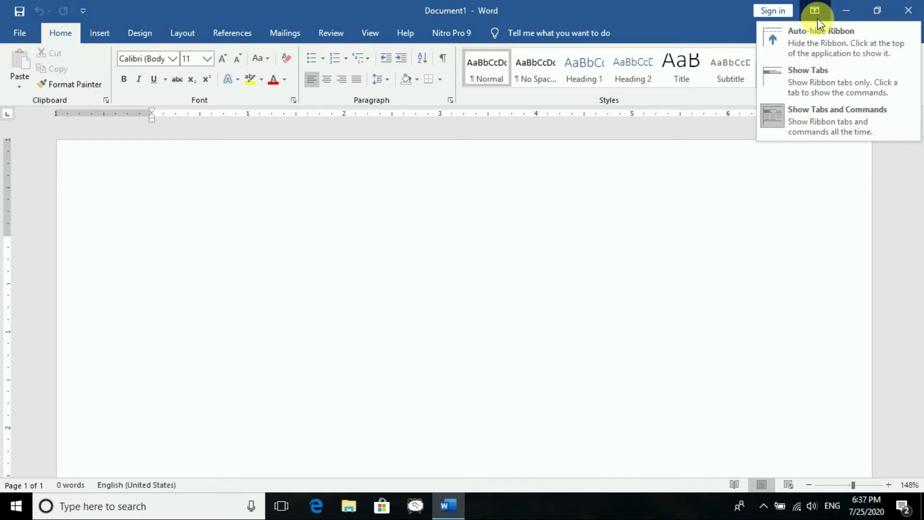
click(816, 37)
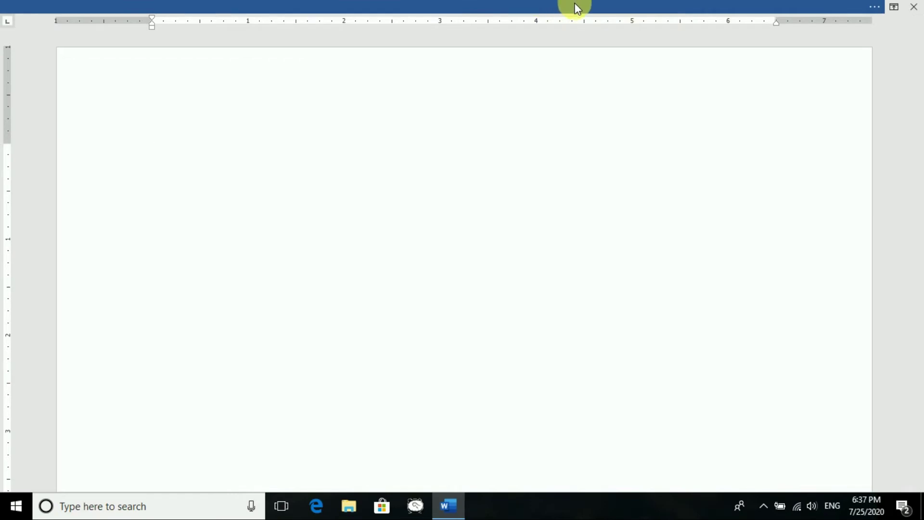
click(896, 8)
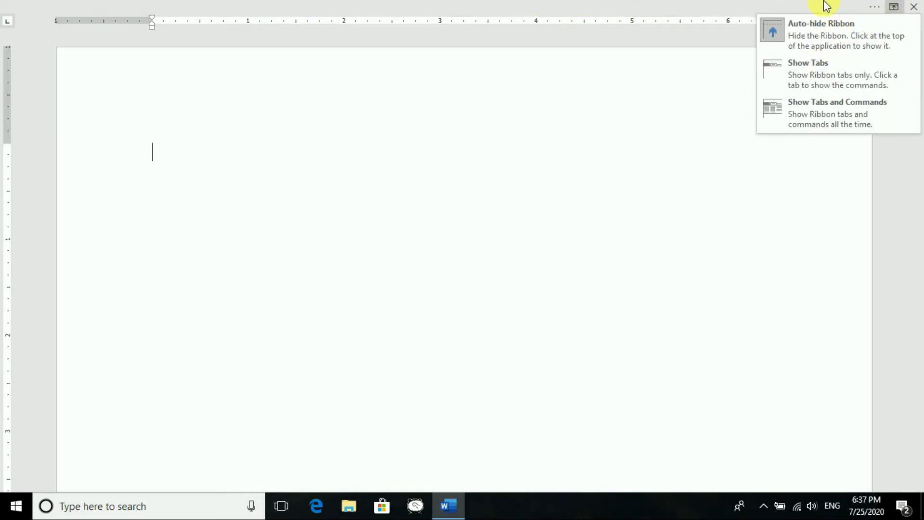
click(814, 7)
click(784, 7)
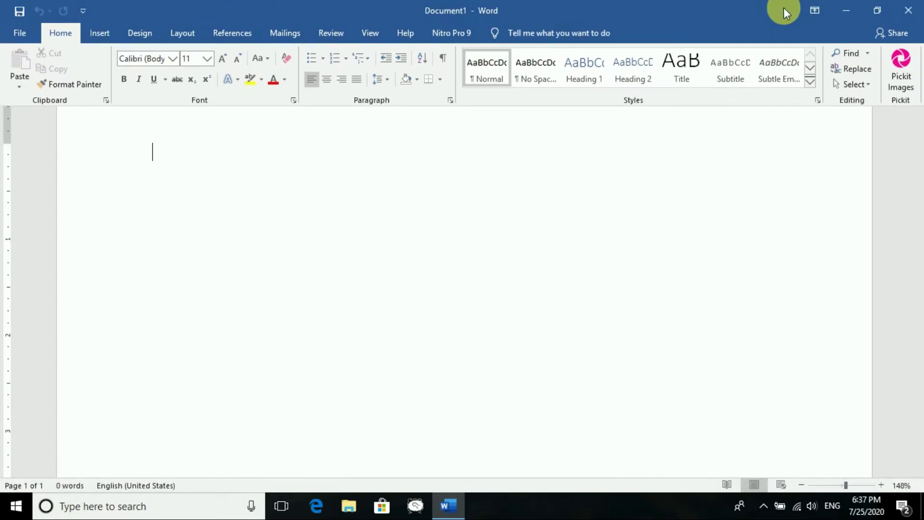
click(819, 9)
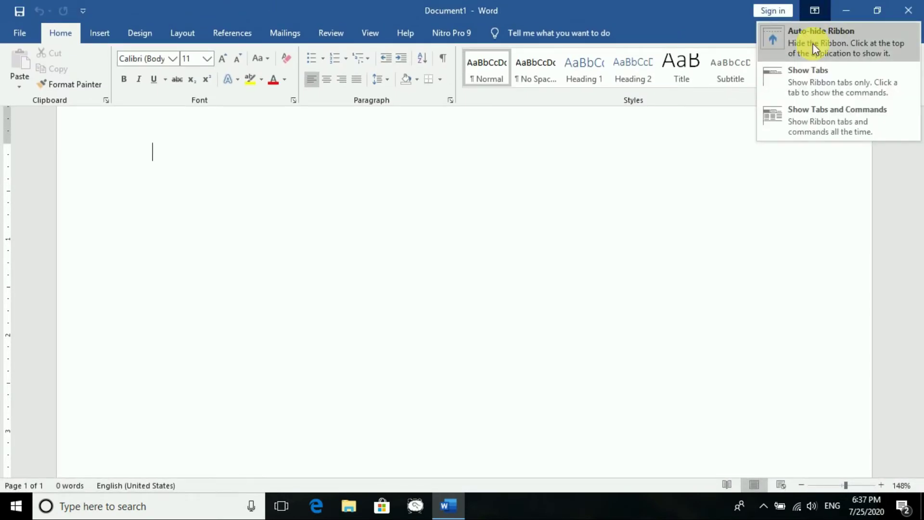
click(813, 79)
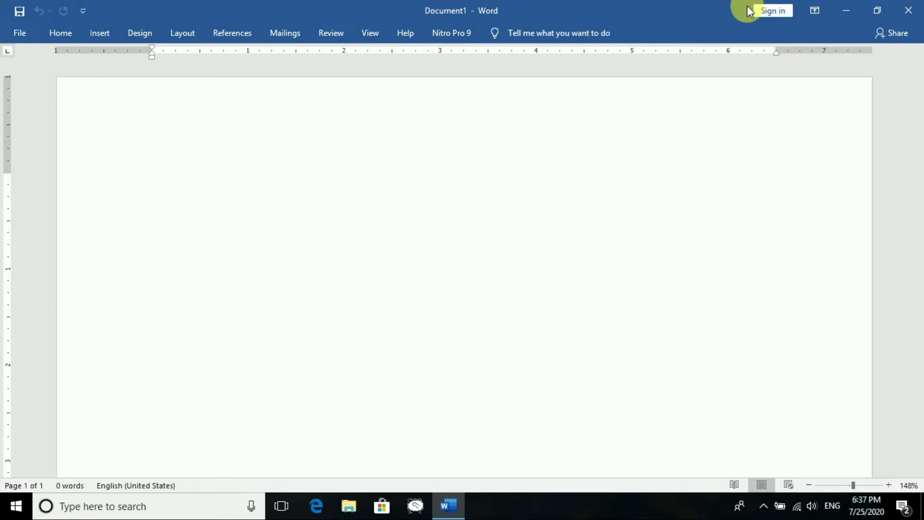
click(816, 7)
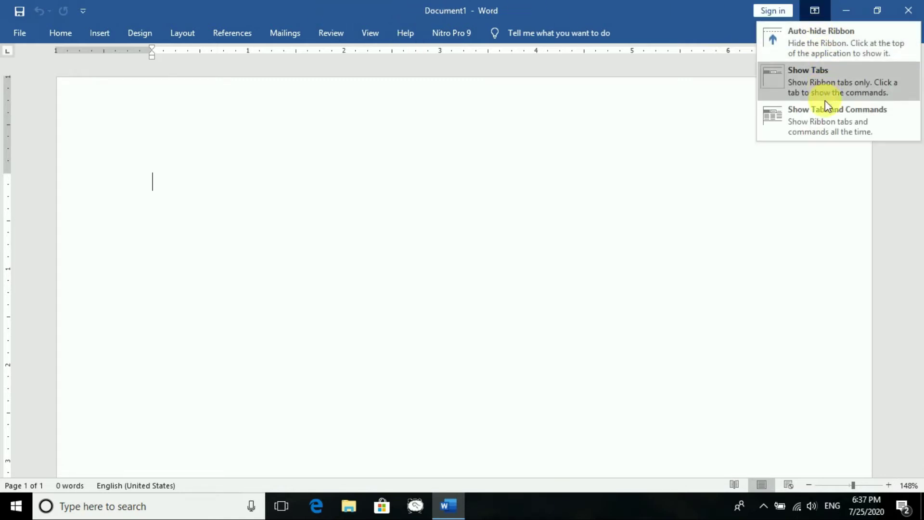
click(827, 120)
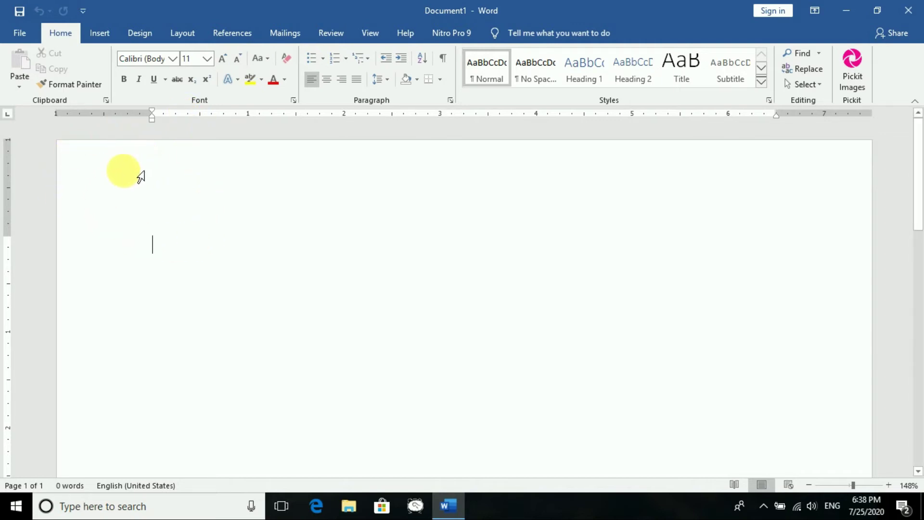
click(20, 33)
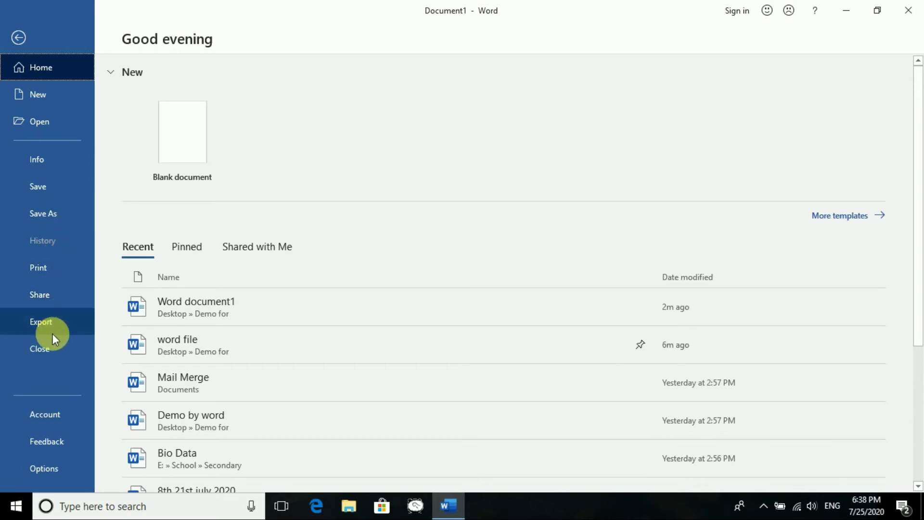
click(6, 35)
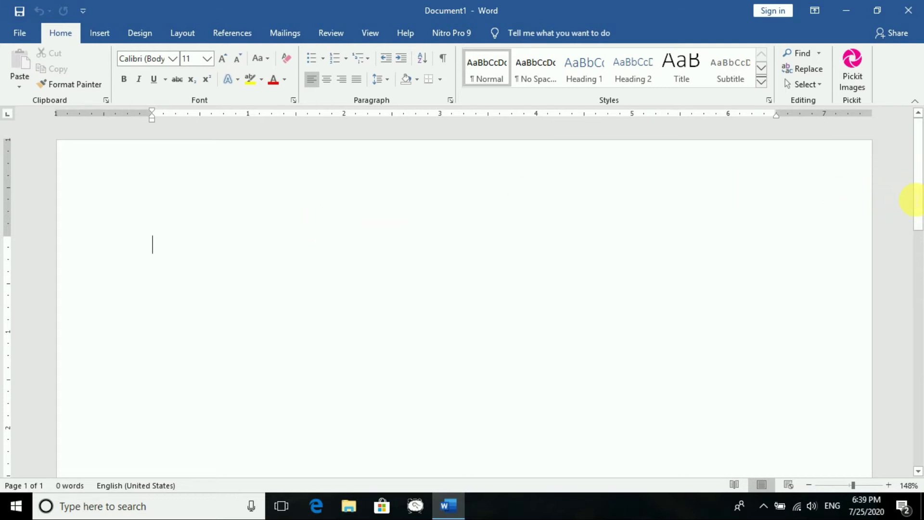
- Scroll the blank page, zoom in to 356%, then zoom back out to 91%
drag(915, 175, 916, 139)
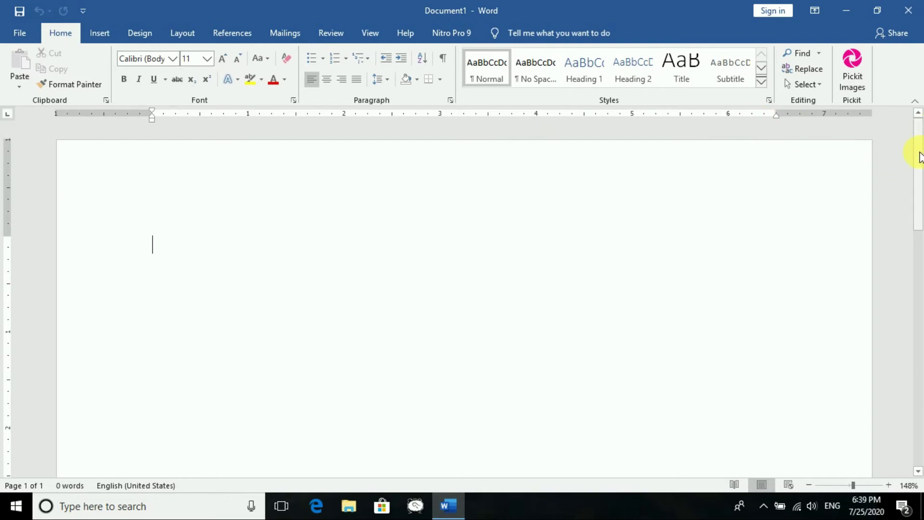
drag(919, 156, 902, 124)
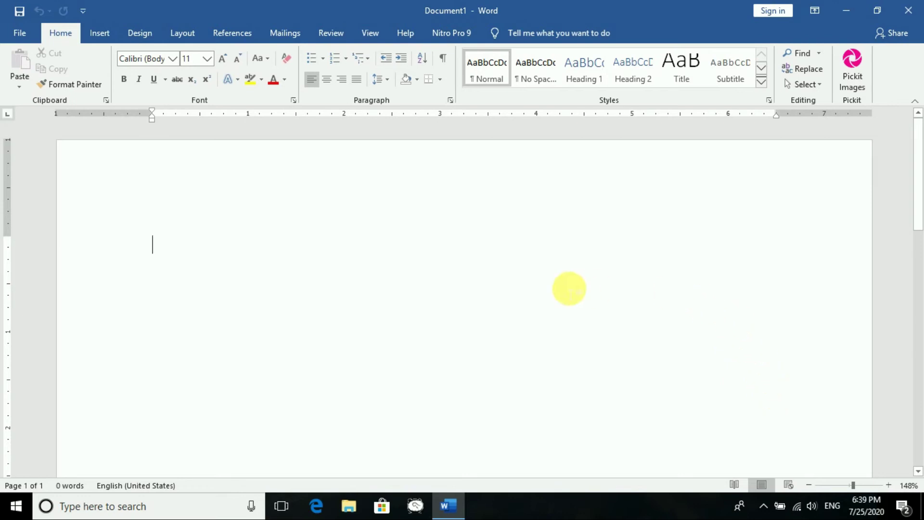
click(871, 483)
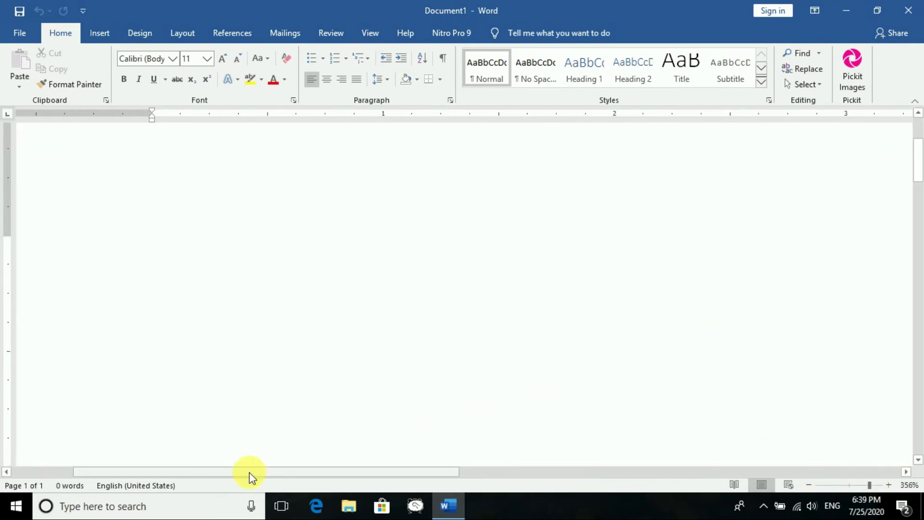
drag(251, 476, 647, 481)
click(846, 487)
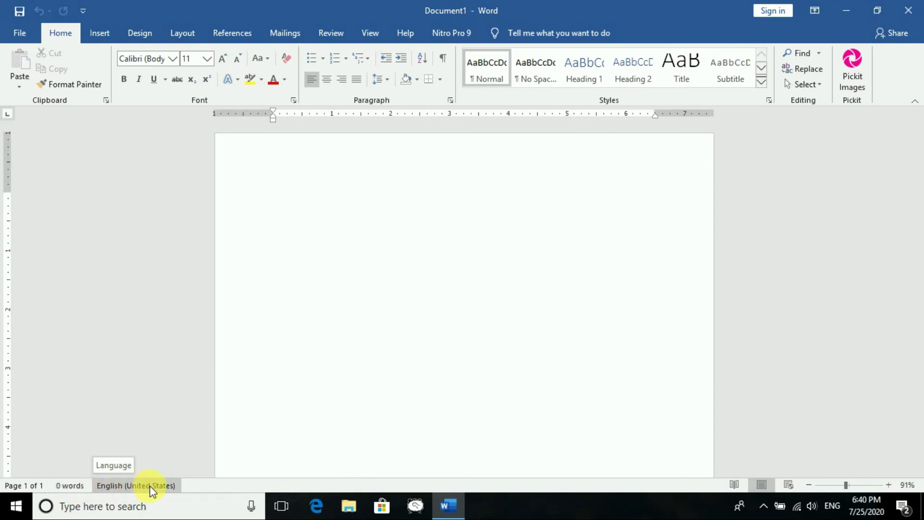
- Open the pinned 'word file' from the Recent list and unlock it with its password
click(23, 32)
click(35, 122)
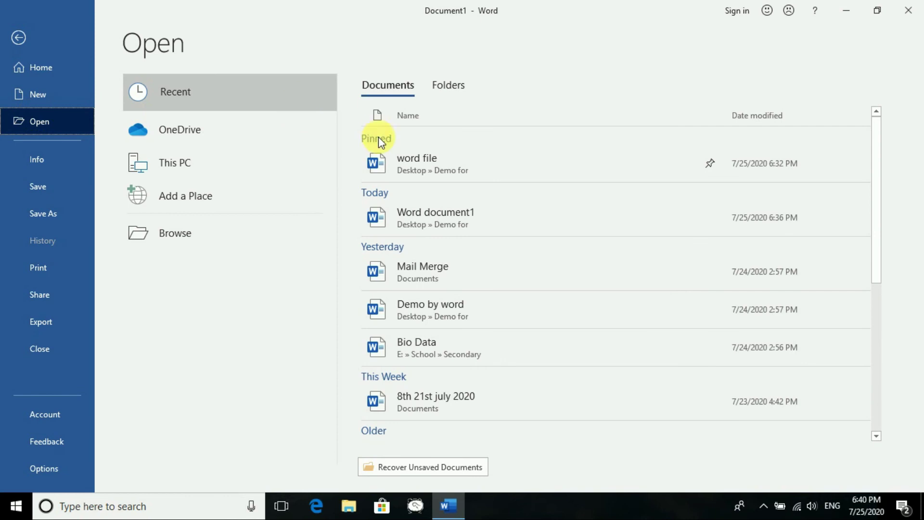
click(409, 166)
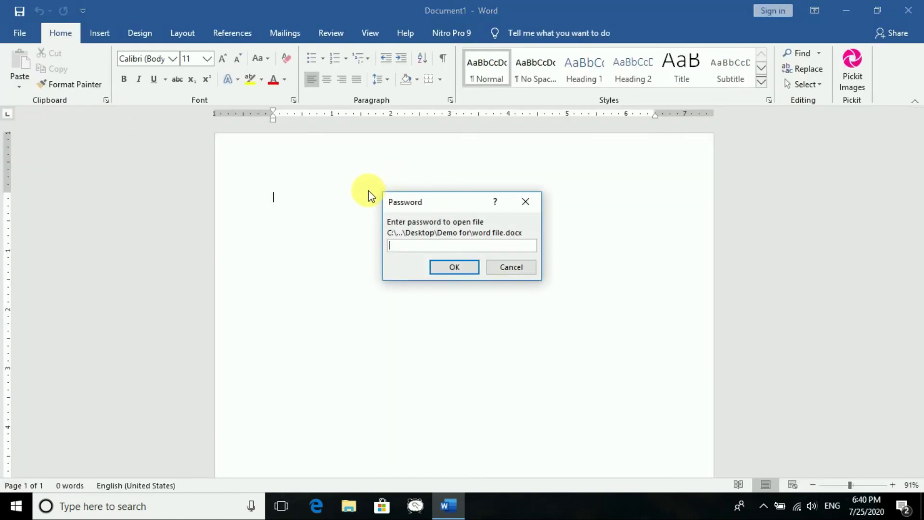
text(123456)
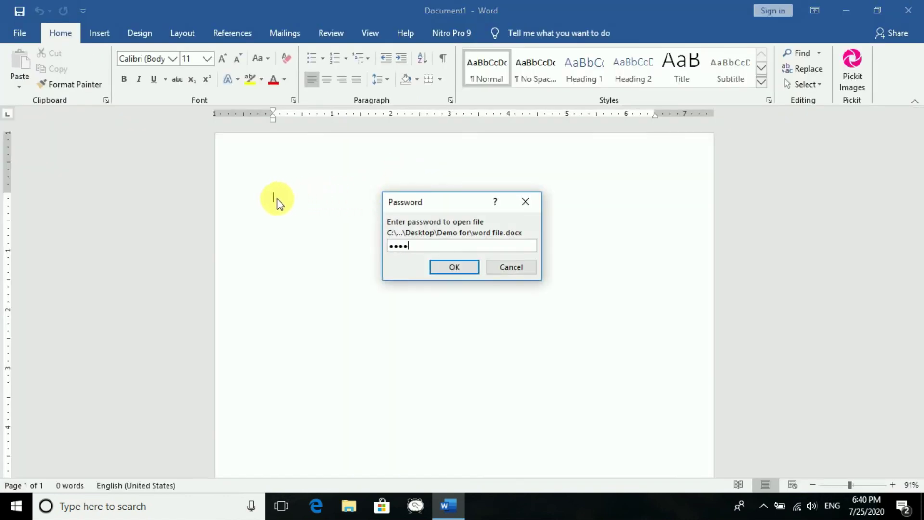
key(Return)
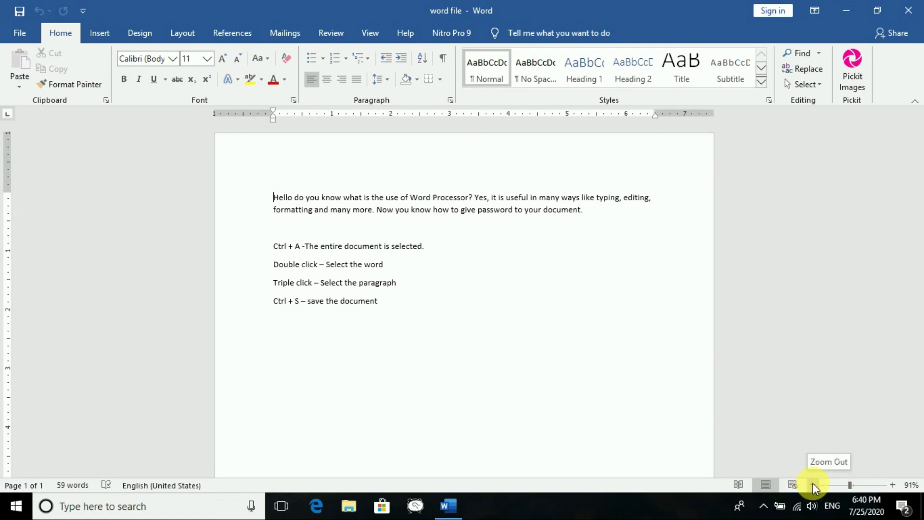
- Zoom the word file to 140%, then step back down to 120%
click(813, 486)
click(890, 485)
click(891, 485)
click(890, 484)
click(890, 484)
click(890, 485)
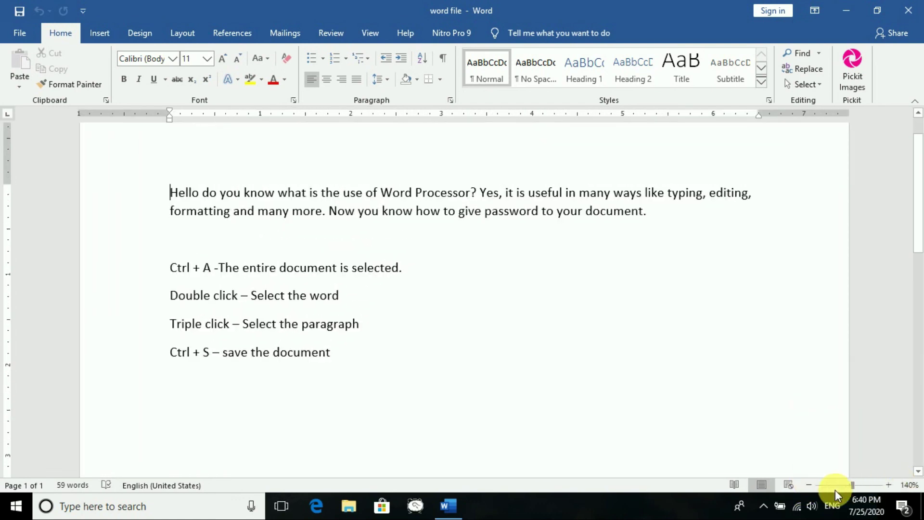
click(809, 485)
click(809, 485)
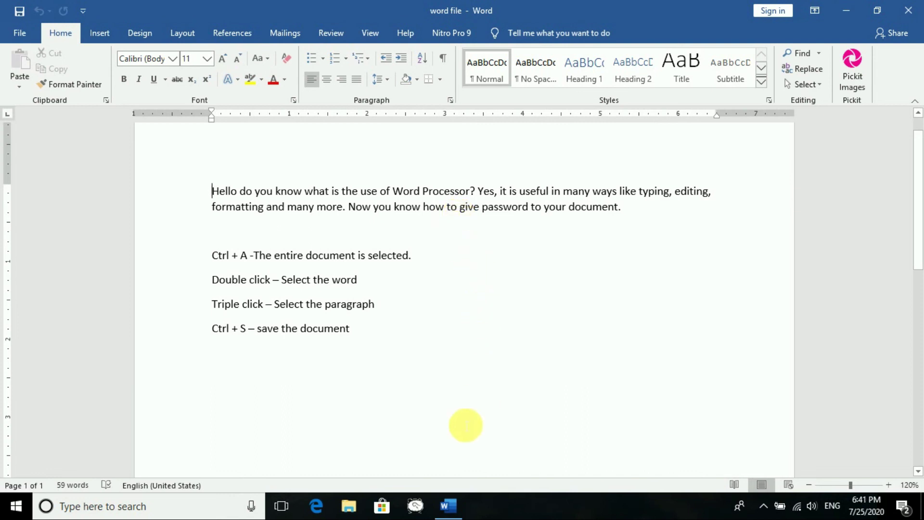
mouse_move(438, 514)
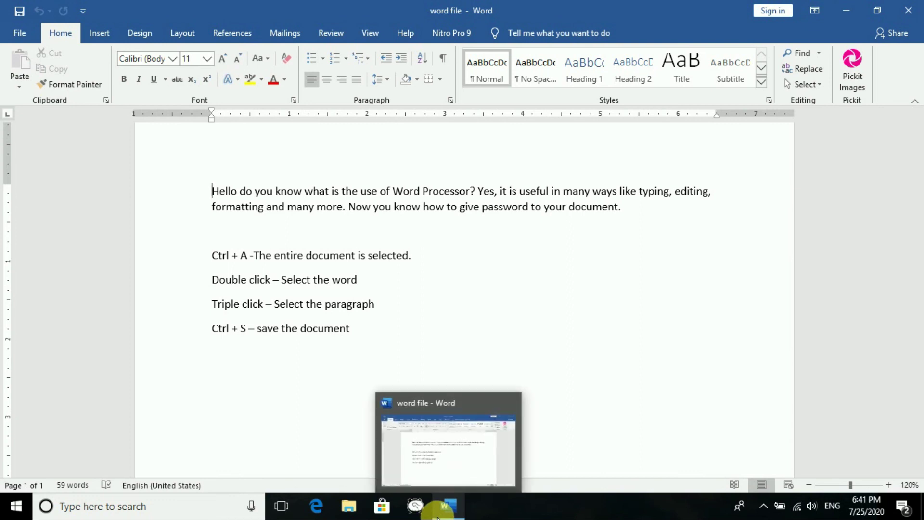